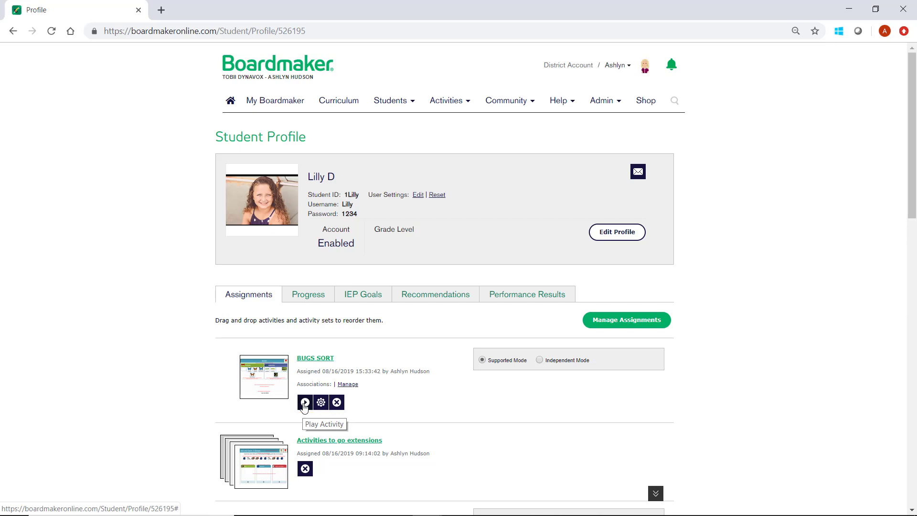
Play the BUGS SORT activity in a maximized window, placing a blue butterfly in the butterfly group and trying a green caterpillar there twice
click(304, 404)
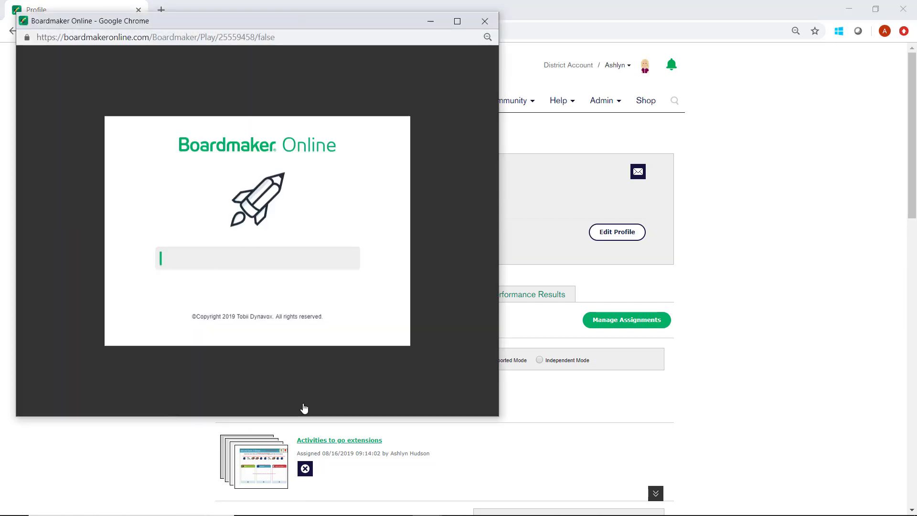
click(459, 20)
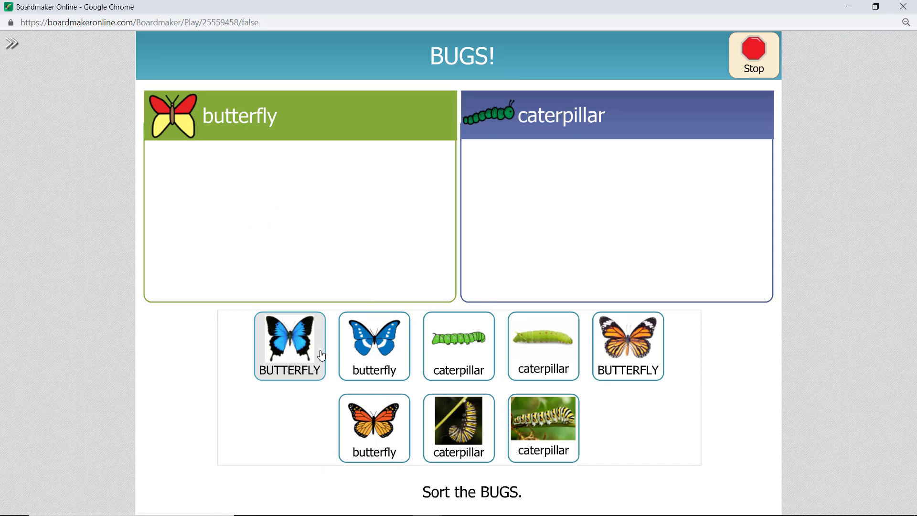
drag(321, 354, 325, 253)
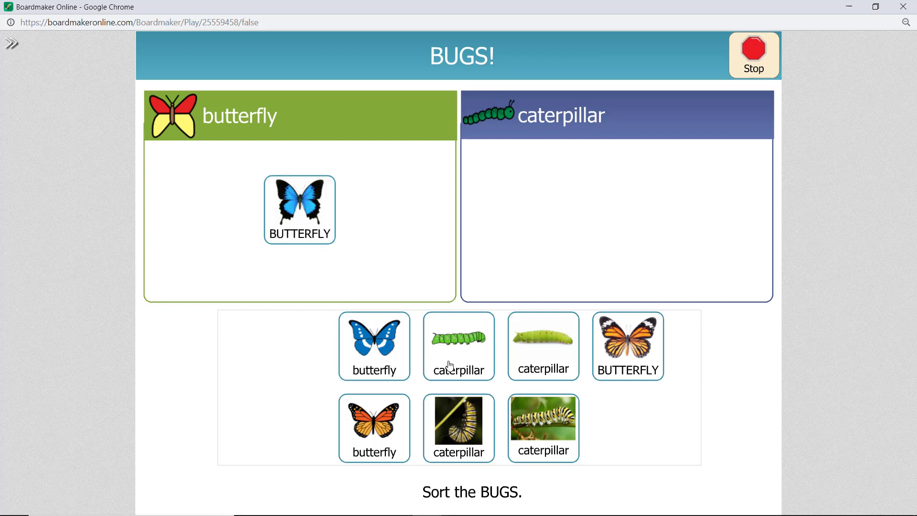
drag(455, 371, 392, 240)
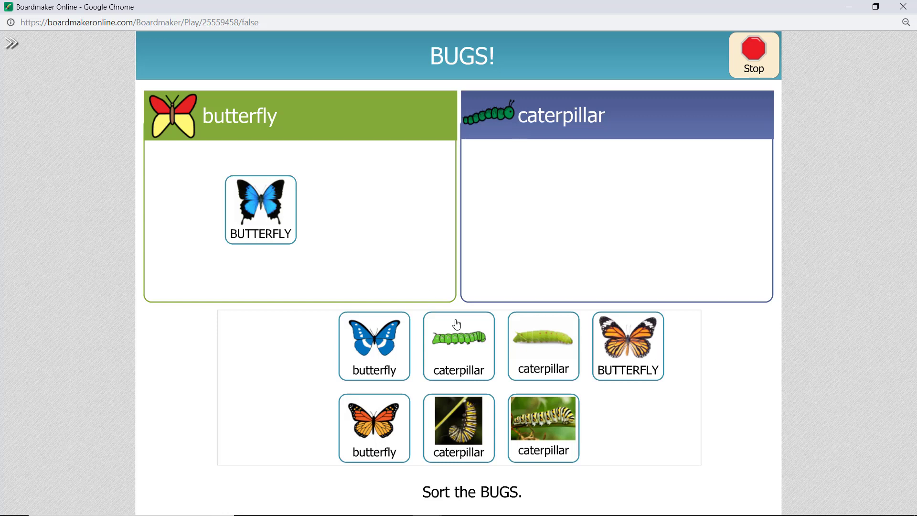
drag(463, 336, 399, 220)
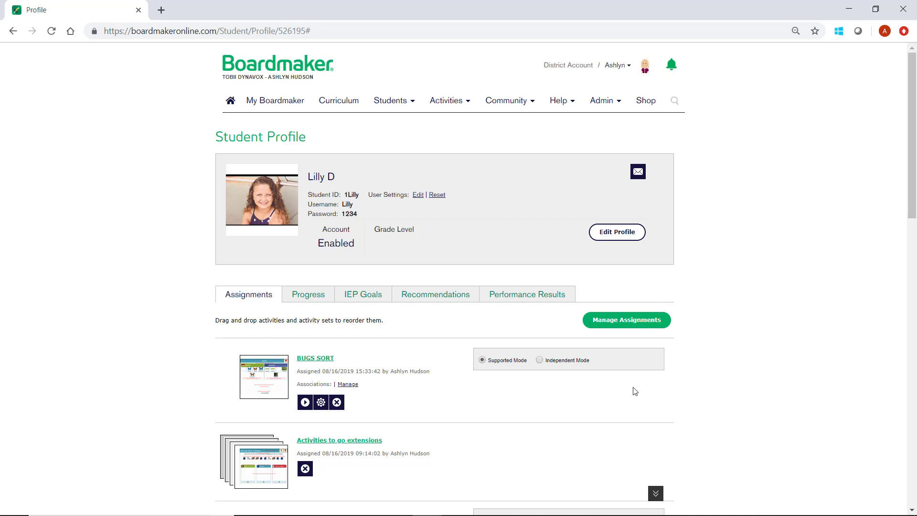
Set the Maximum Number of Errors for the BUGS SORT activity to 3, save the activity settings and close them
click(321, 403)
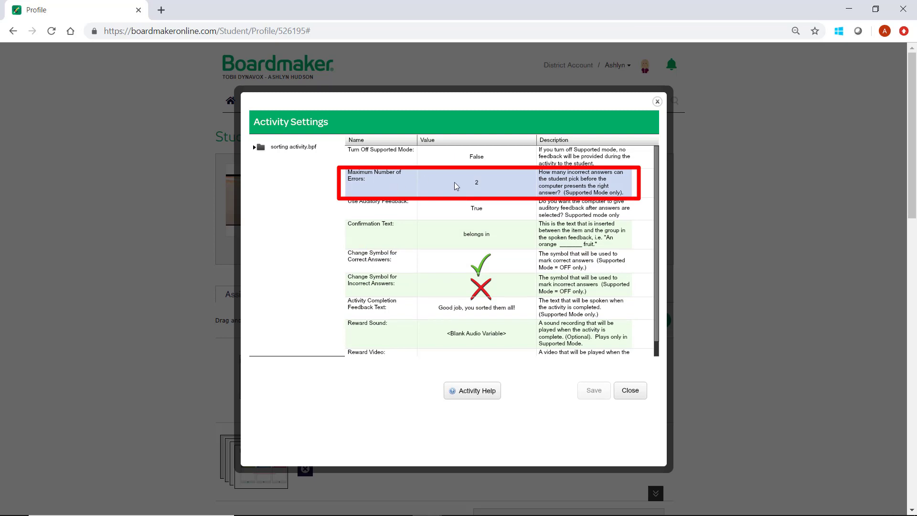
click(479, 188)
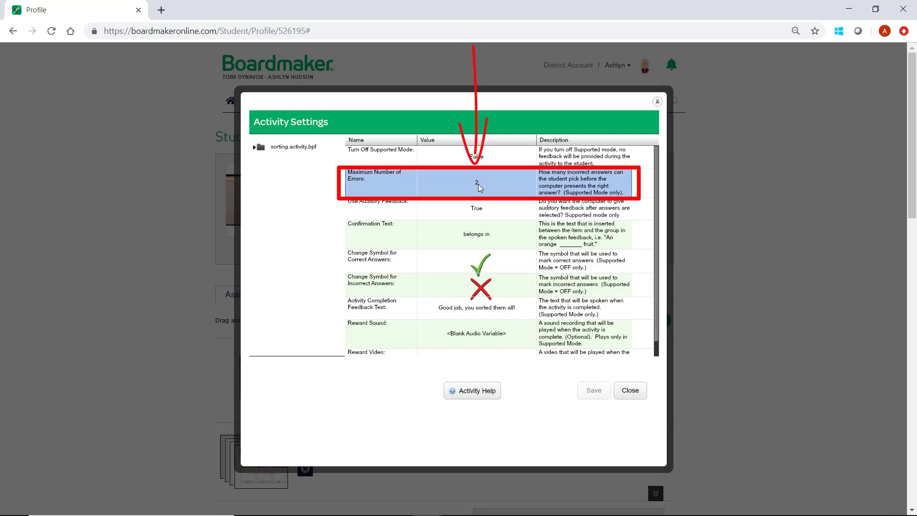
click(479, 186)
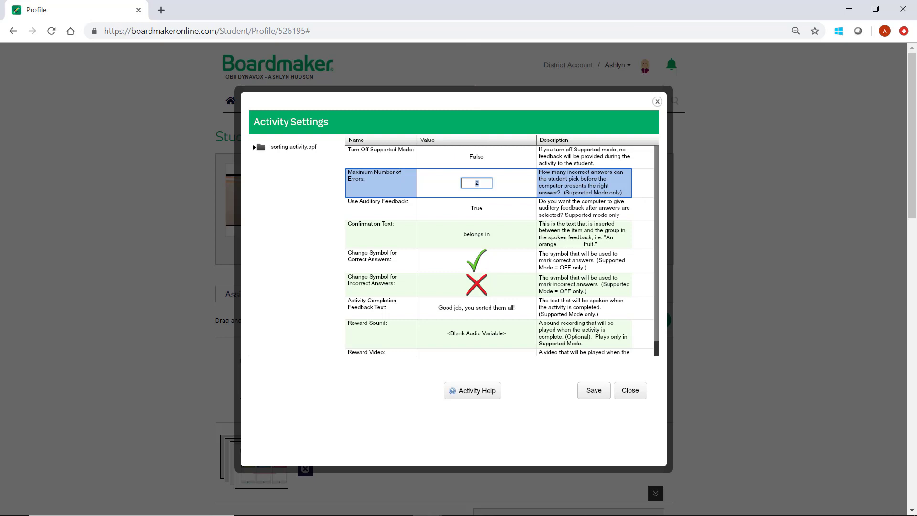
key(BackSpace)
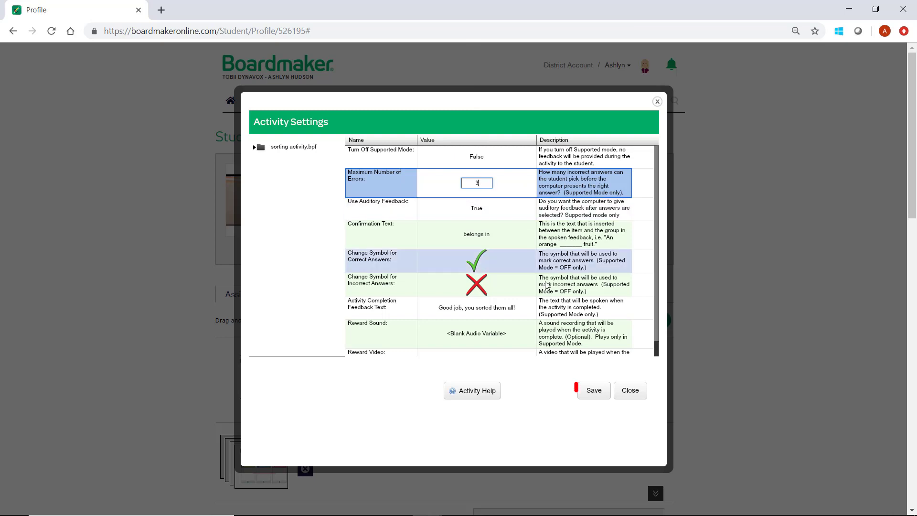
click(589, 390)
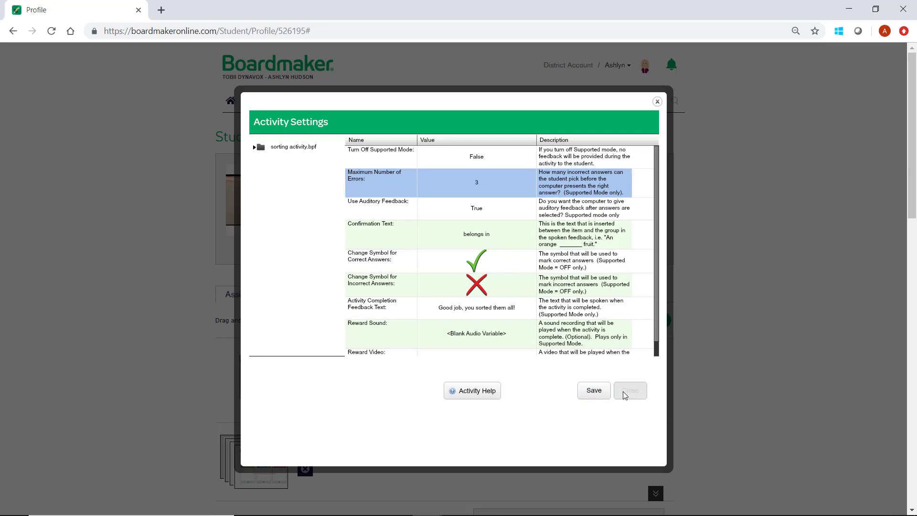
click(625, 395)
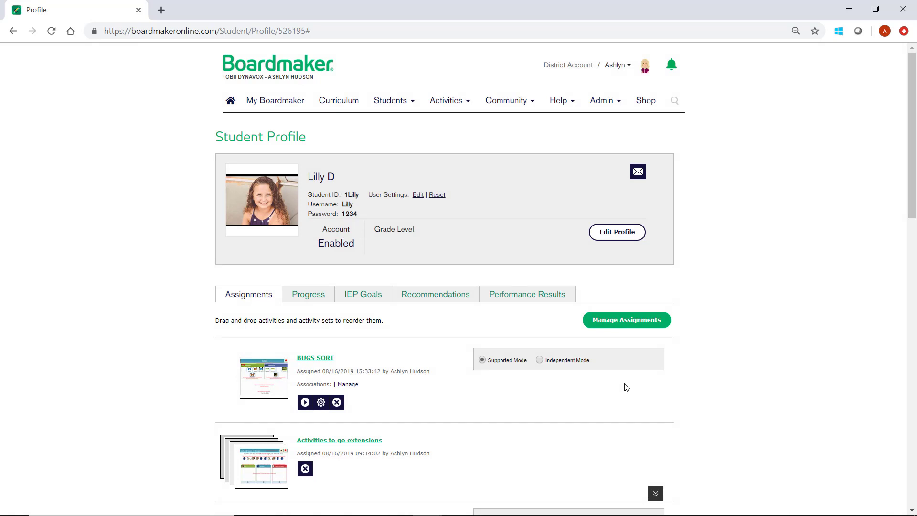
Switch BUGS SORT to Independent Mode and back to Supported Mode, and check which other assignments offer these modes
click(540, 361)
click(483, 362)
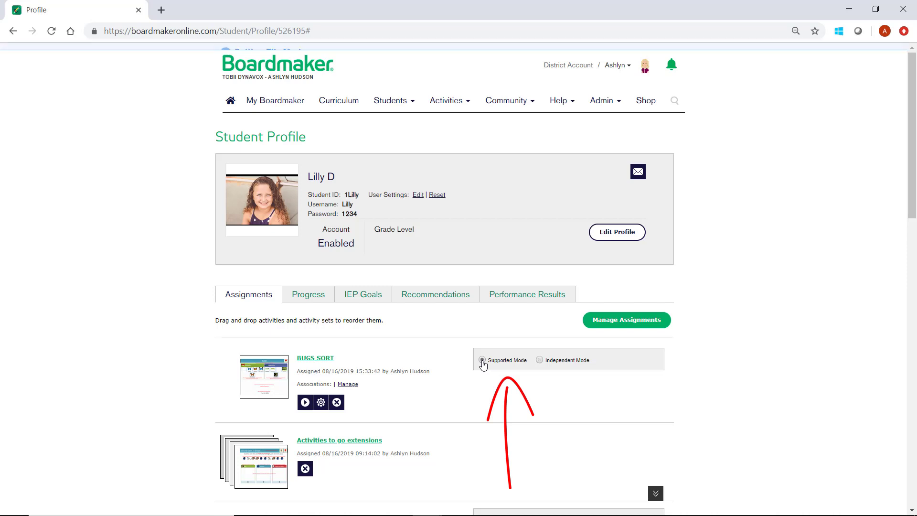
scroll(460, 403, down, 4)
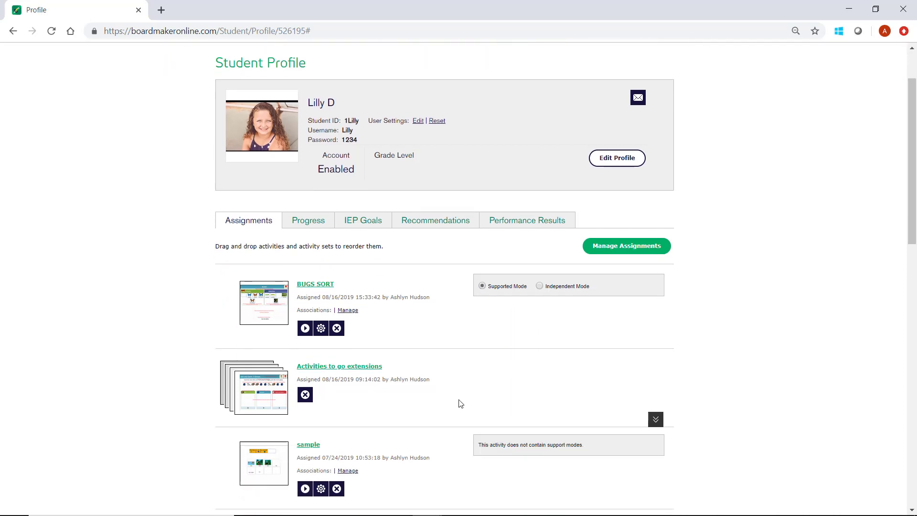
scroll(459, 405, down, 3)
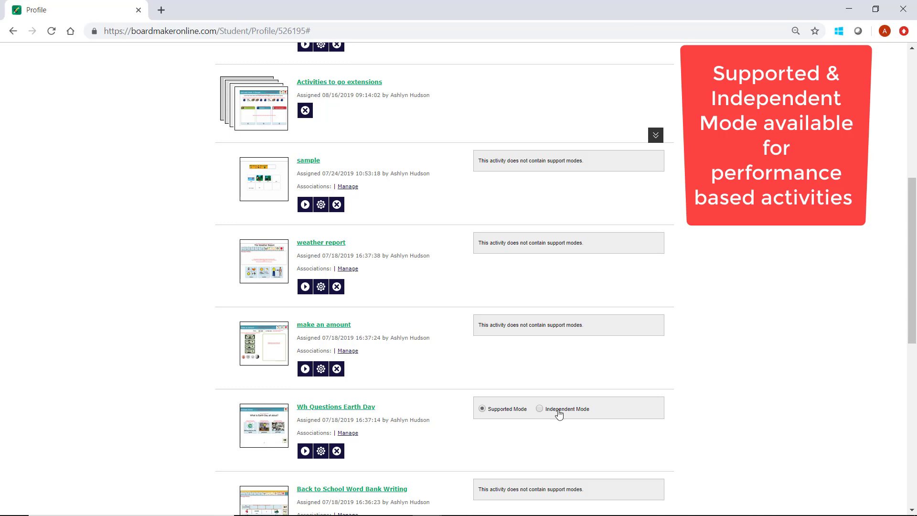
scroll(555, 425, up, 8)
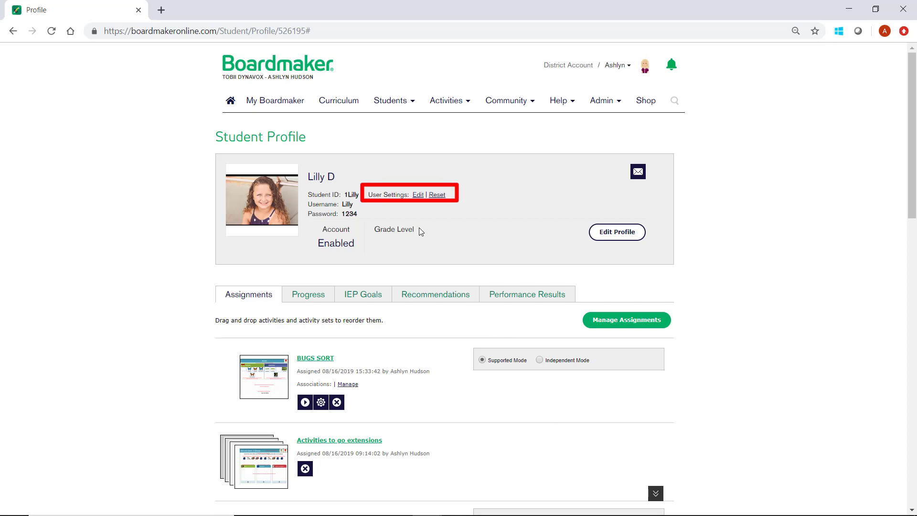
In the student's user settings, try the Touch Enter and Touch Exit access methods
click(419, 195)
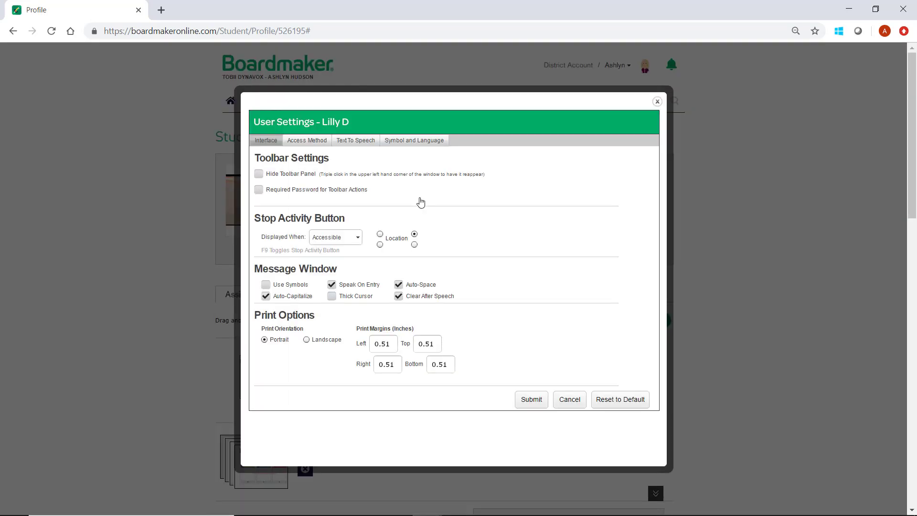
click(319, 143)
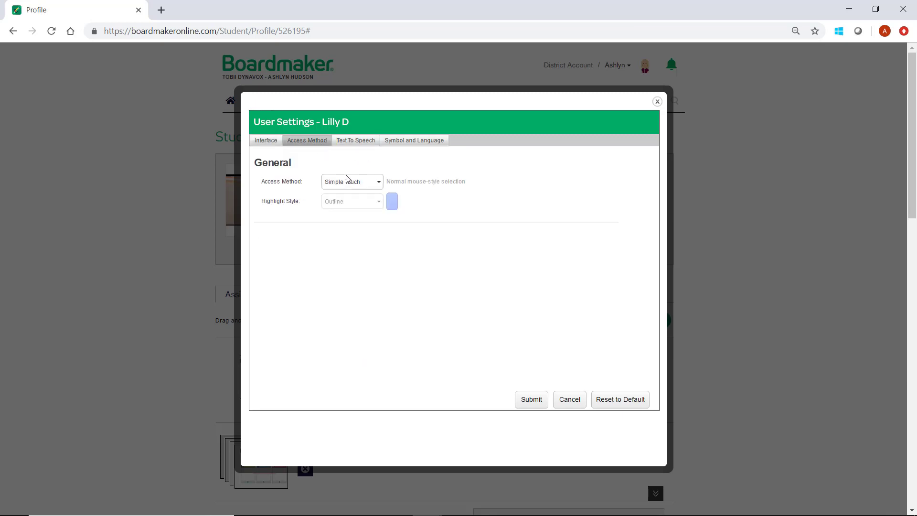
click(380, 183)
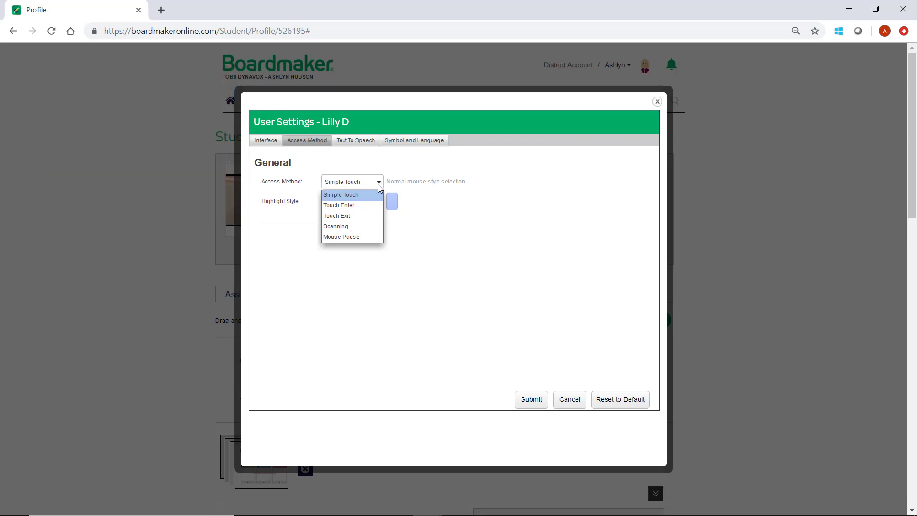
click(374, 206)
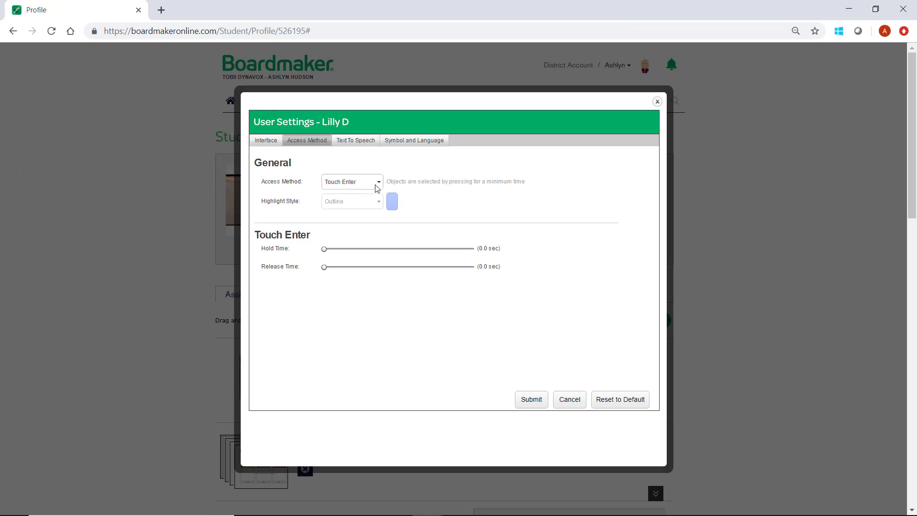
click(378, 186)
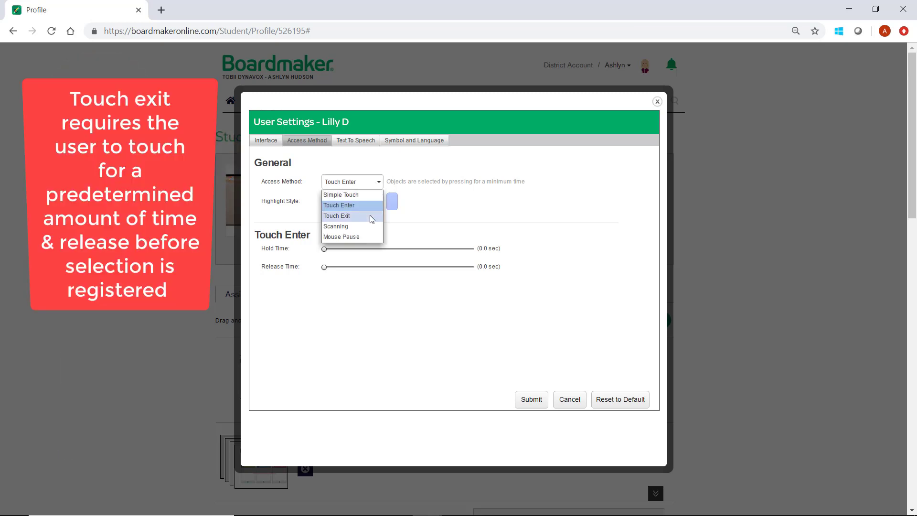
click(371, 217)
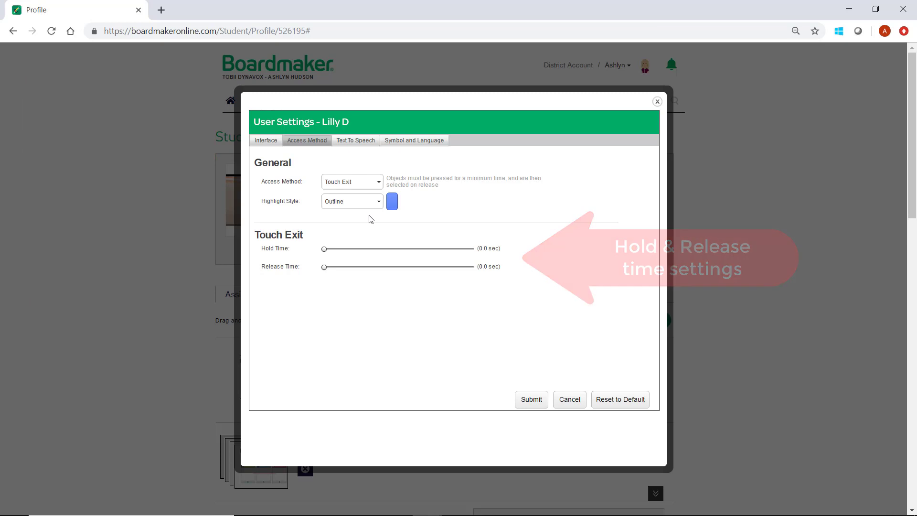
Set the student's access method to Scanning, trying the Autoscan scan type before choosing 2 Switch
click(373, 187)
click(371, 222)
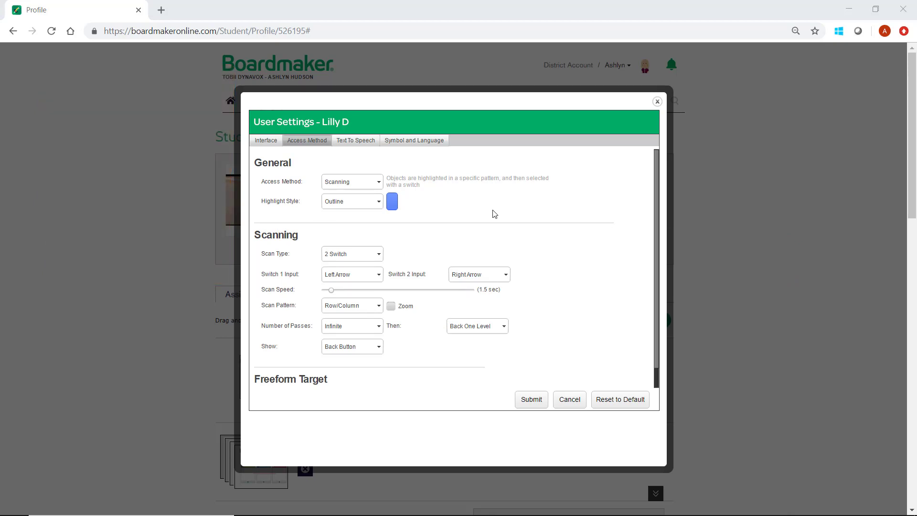
click(375, 253)
click(371, 271)
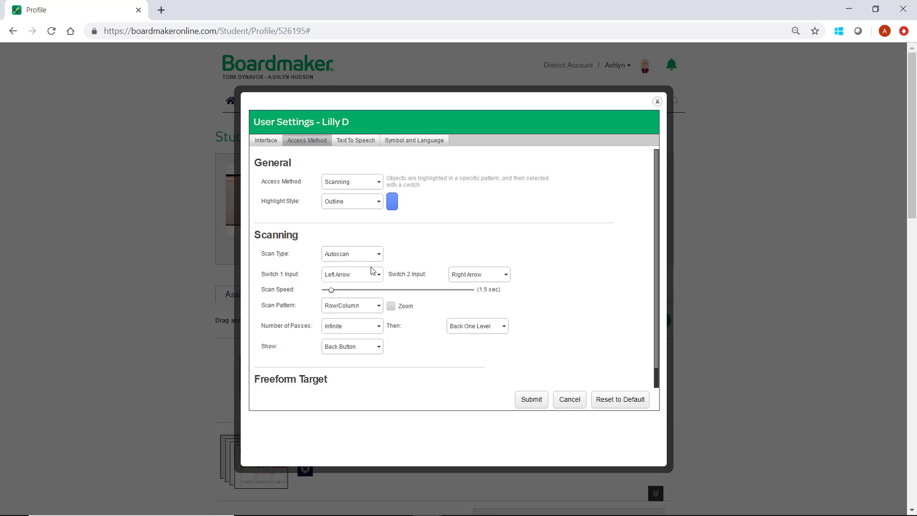
click(379, 256)
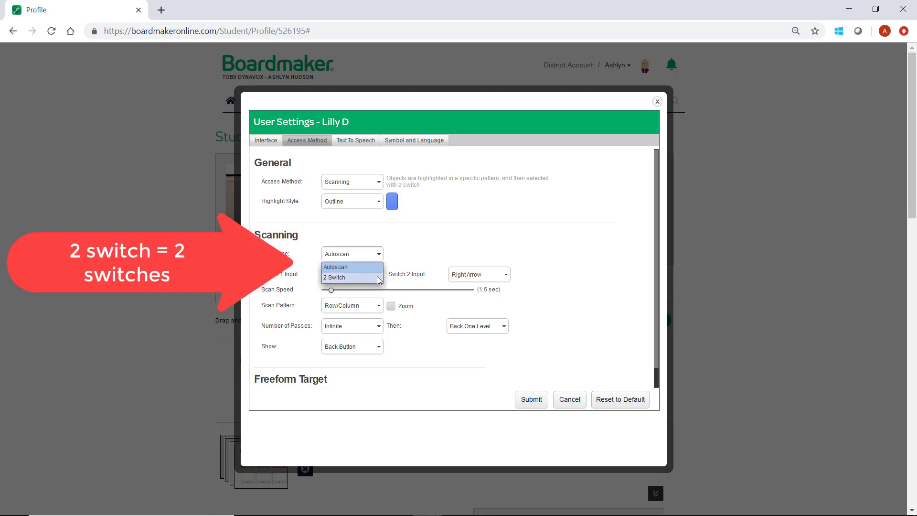
click(378, 277)
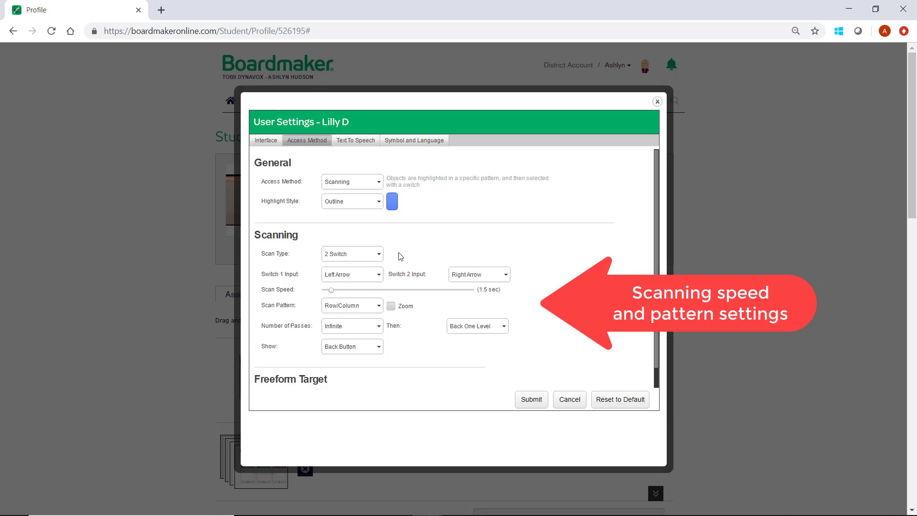
Try the Mouse Pause access method and cancel the changes to the student's user settings
click(365, 182)
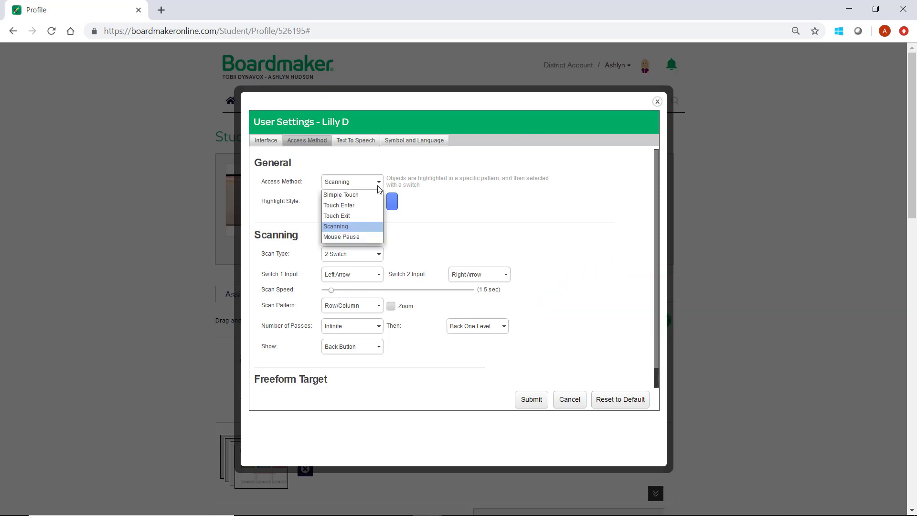
click(366, 237)
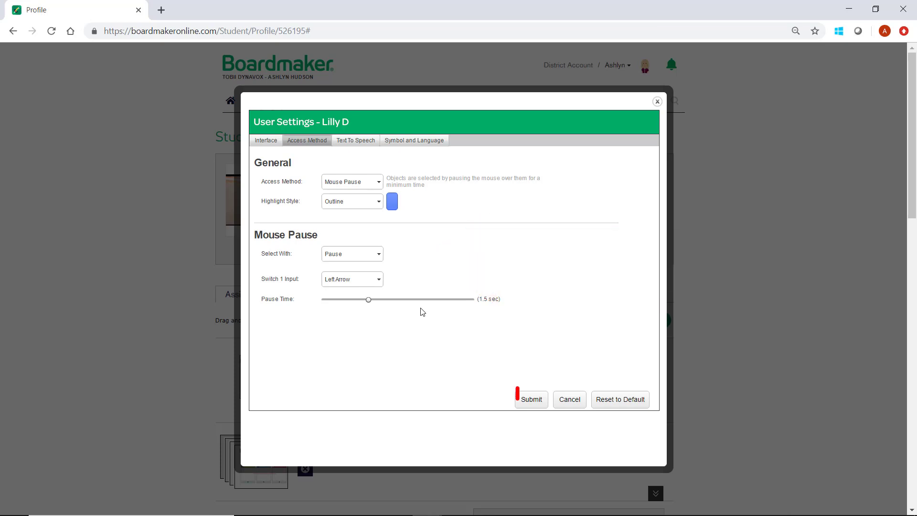
click(569, 404)
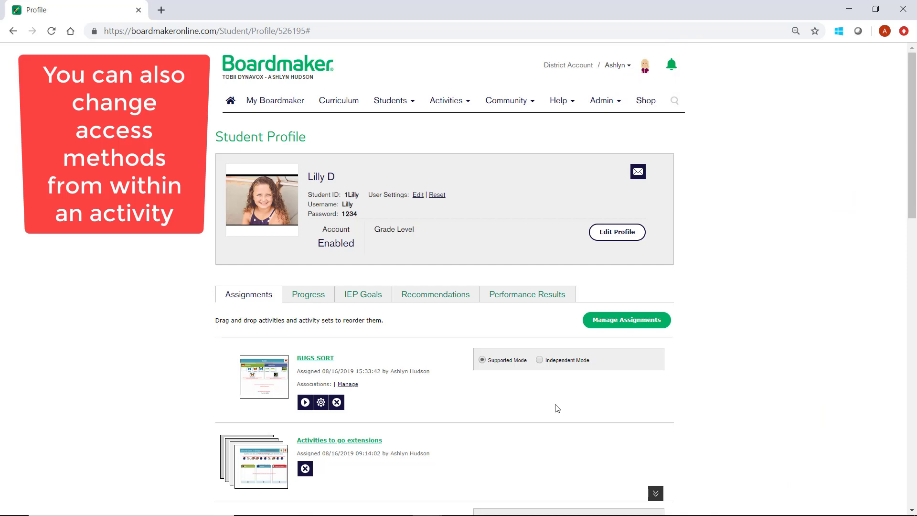
Play BUGS SORT again, open the access method options in the user settings from within the activity, and submit the settings
click(304, 402)
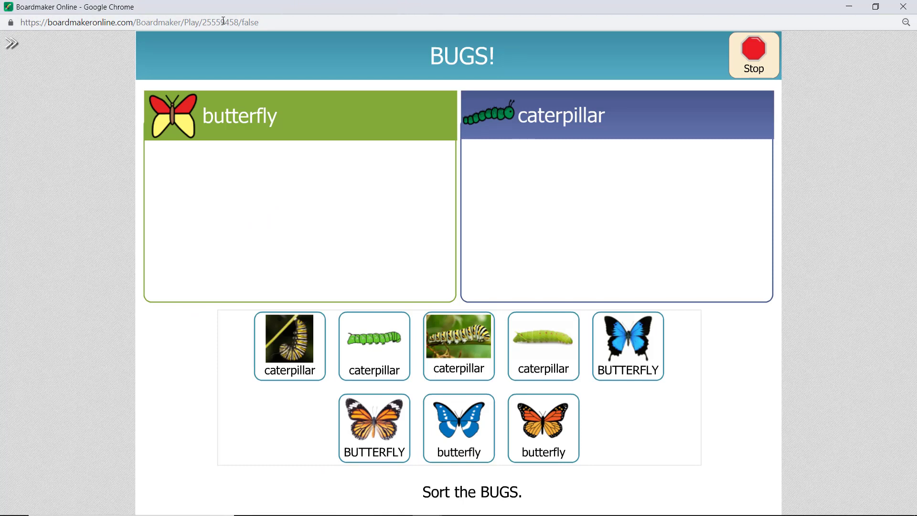
click(13, 48)
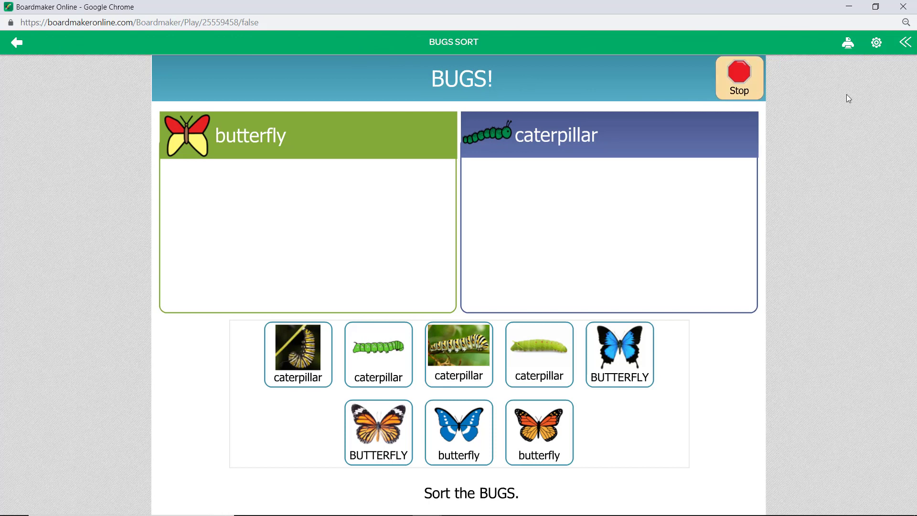
click(872, 51)
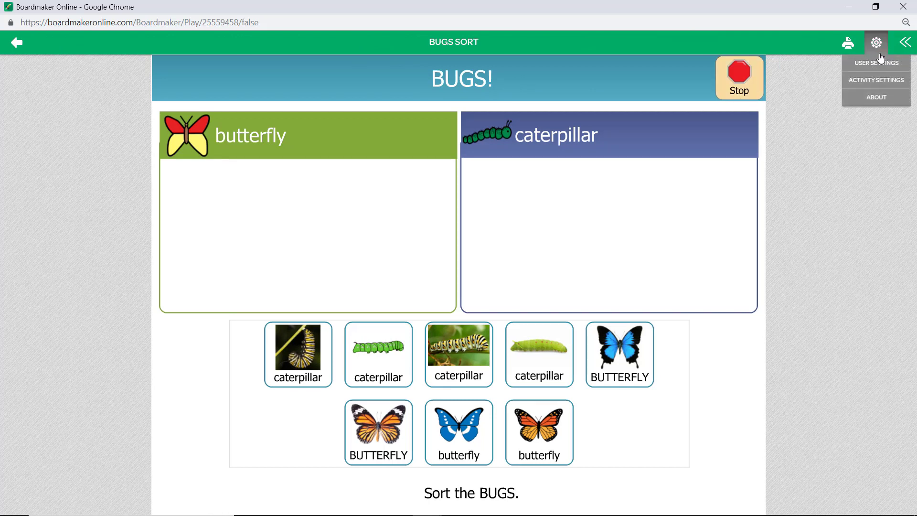
click(897, 65)
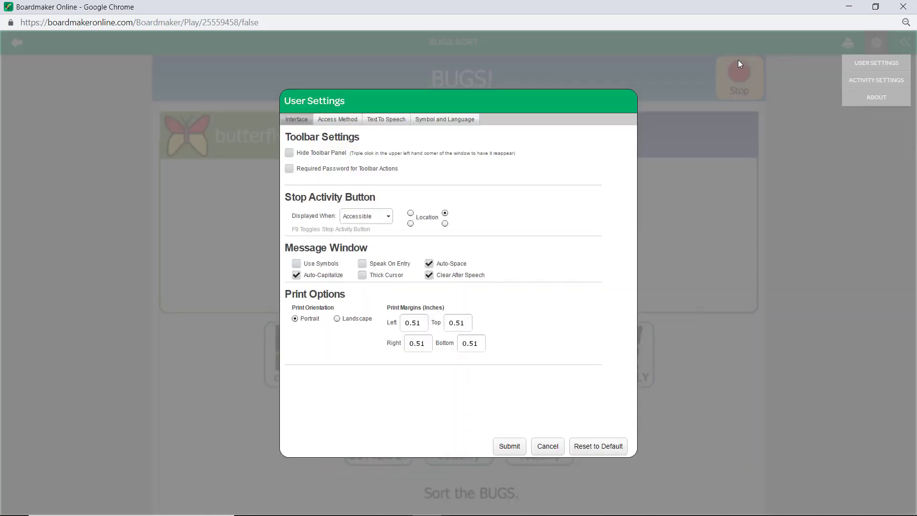
click(354, 121)
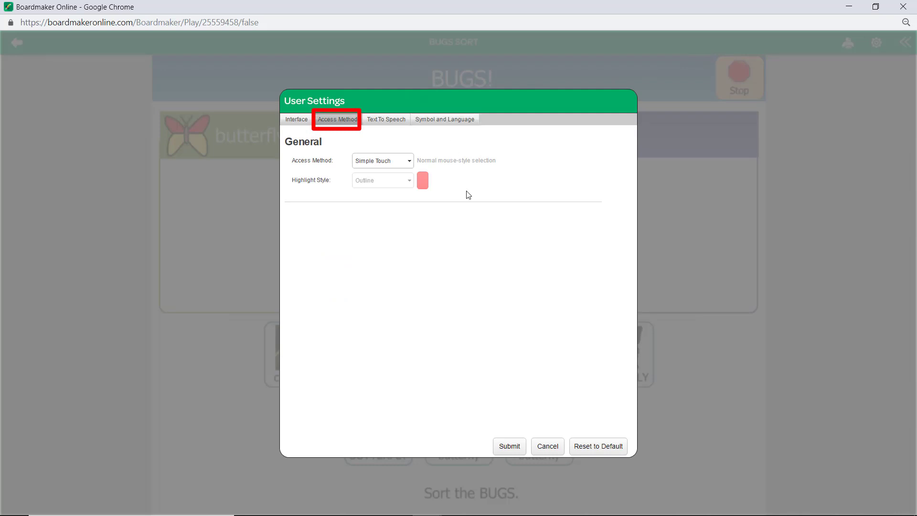
click(519, 452)
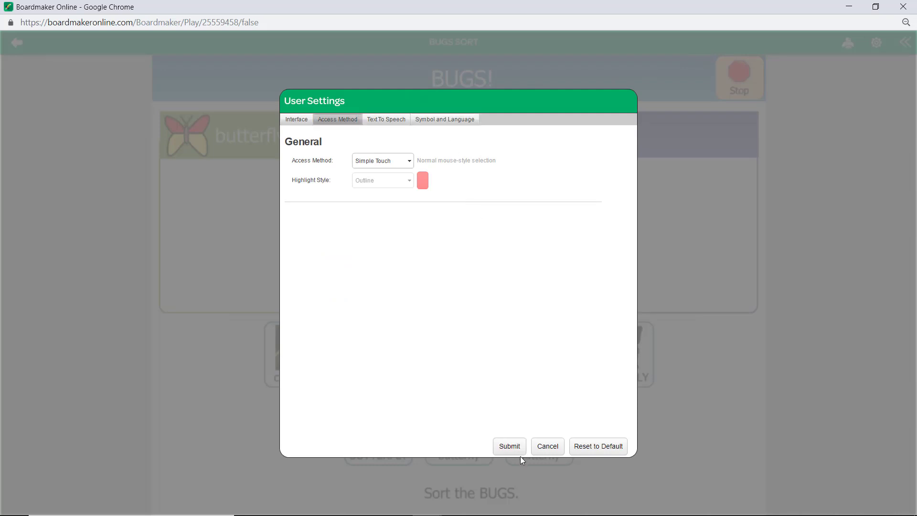
click(519, 455)
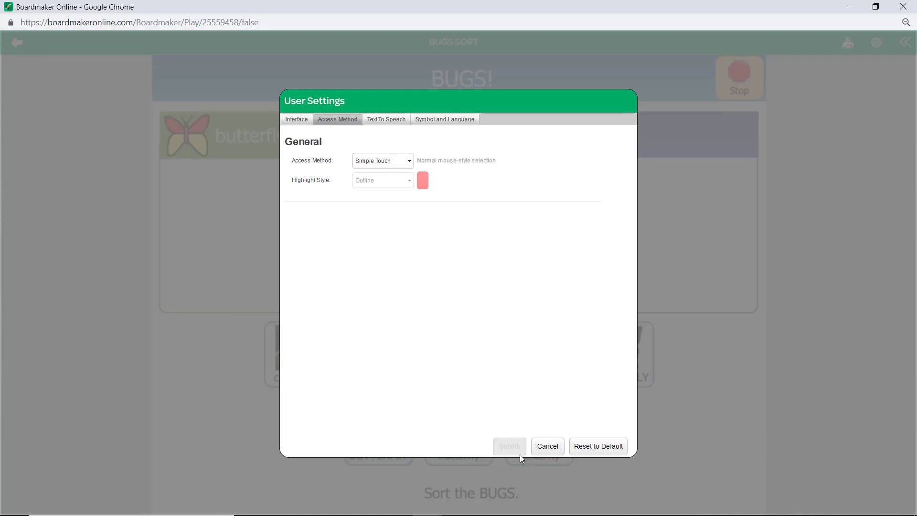